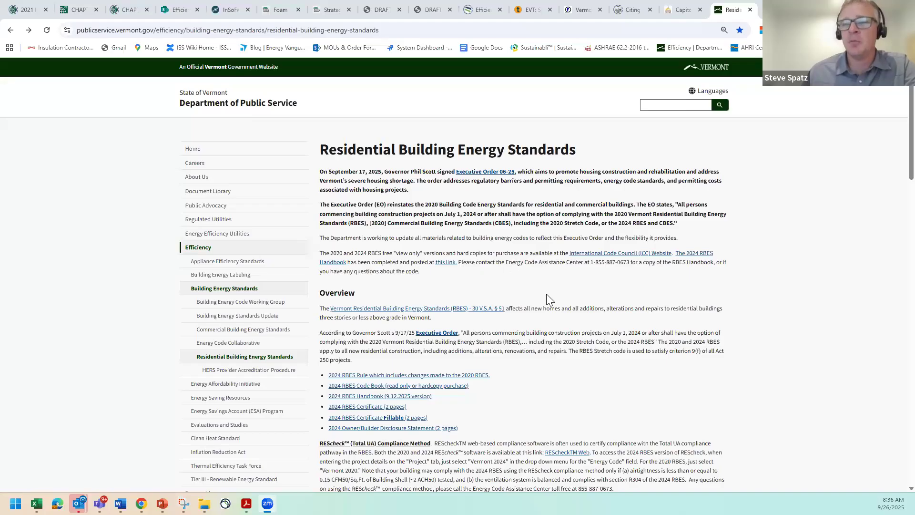
# Open REScheck-Web by following the RESCheckTM Web link on Vermont's Residential Building Energy Standards page
pyautogui.scroll(-2, 570, 333)
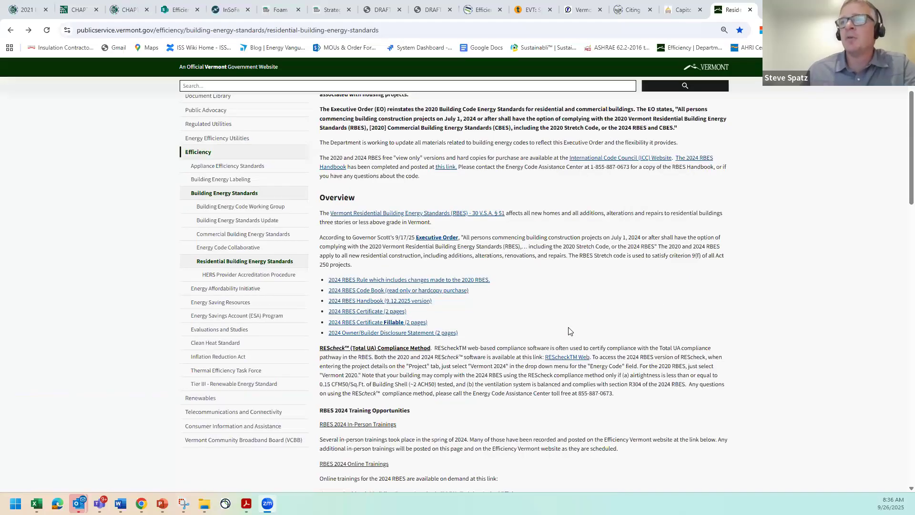
pyautogui.scroll(2, 570, 333)
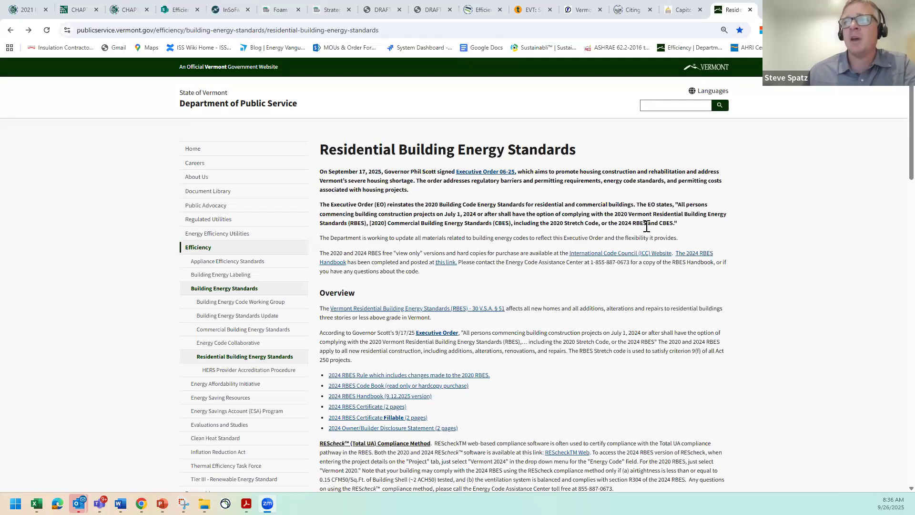
pyautogui.scroll(-1, 648, 231)
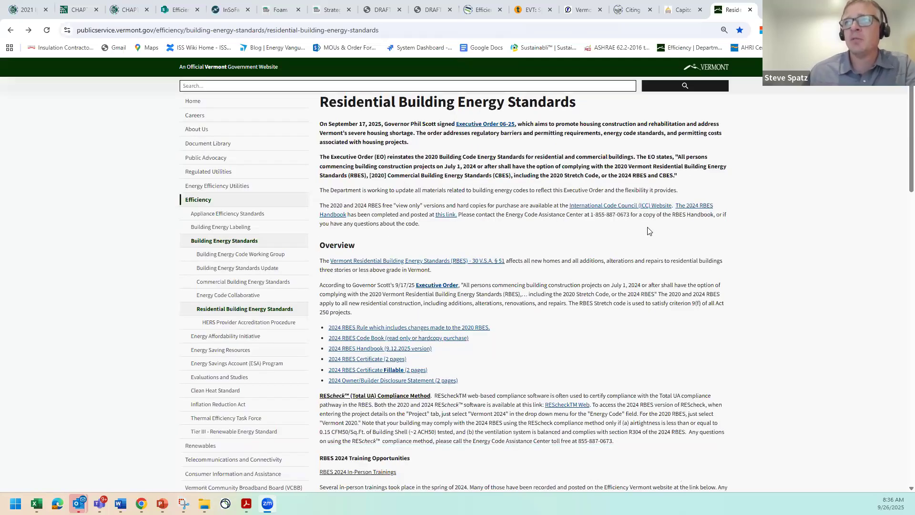
pyautogui.scroll(-7, 648, 232)
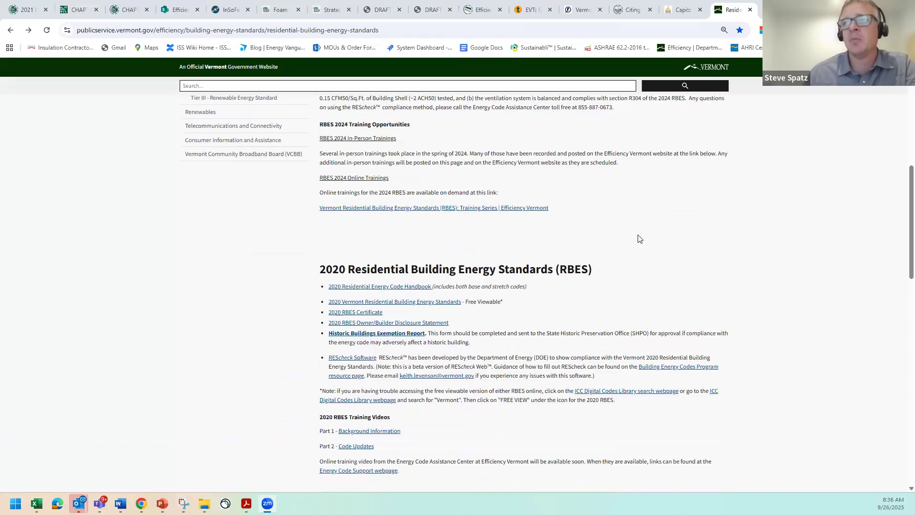
pyautogui.scroll(6, 639, 238)
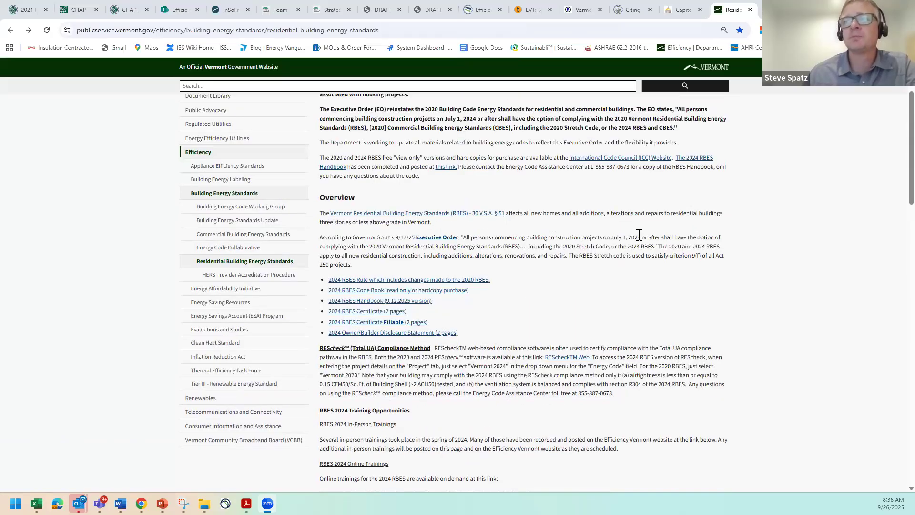
pyautogui.click(557, 360)
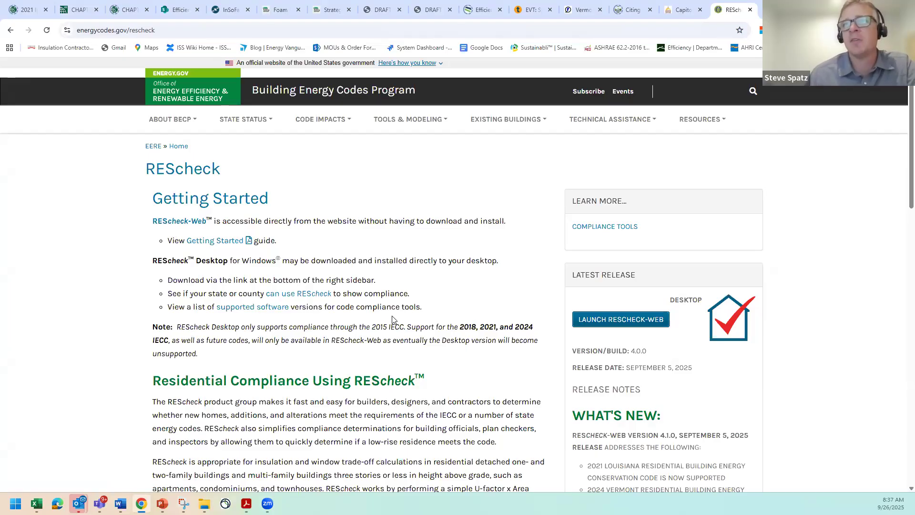
pyautogui.click(195, 224)
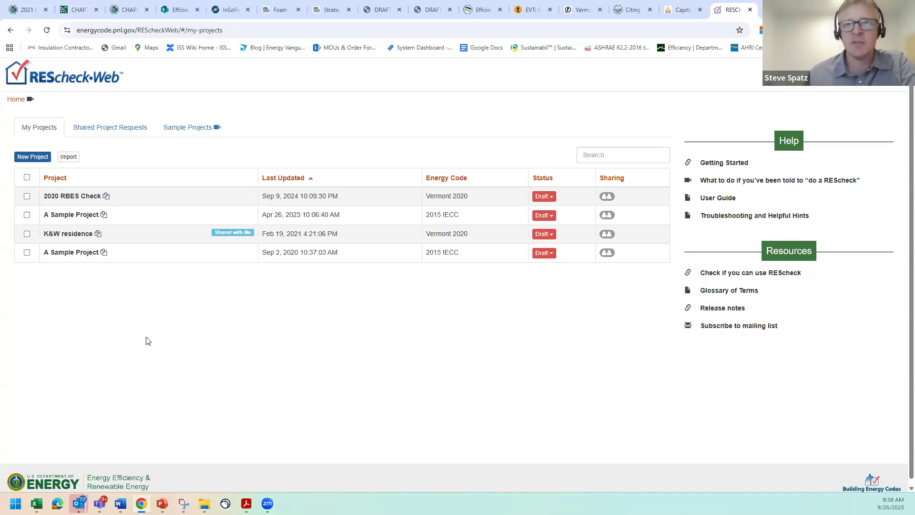
# Create a new project and set its energy code to Vermont 2024
pyautogui.click(33, 159)
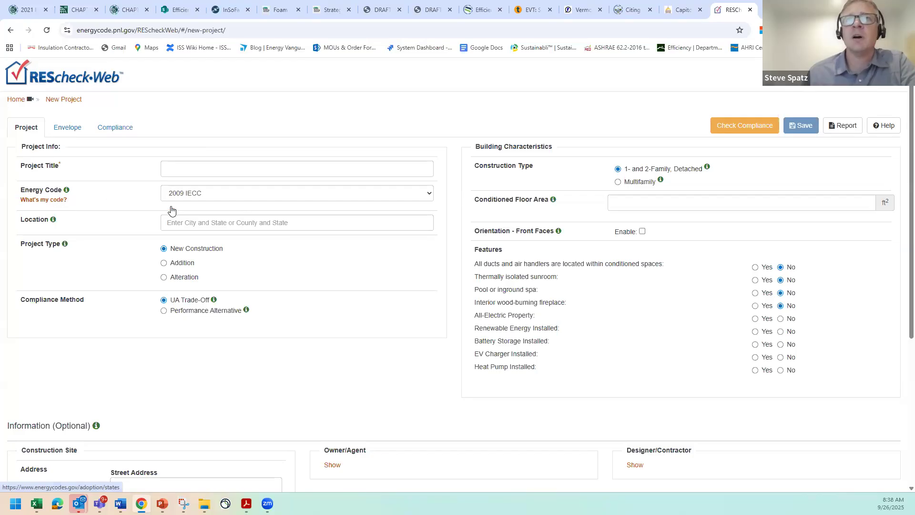
pyautogui.click(431, 195)
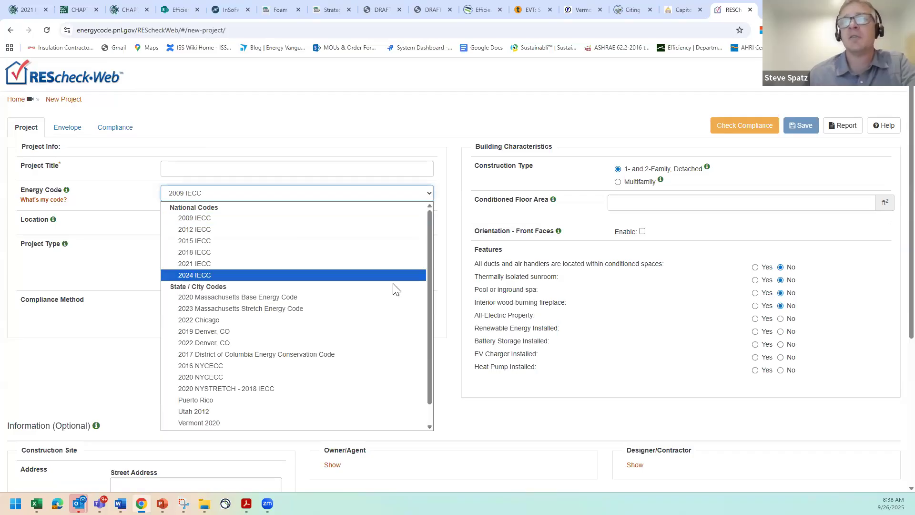
pyautogui.scroll(-1, 414, 289)
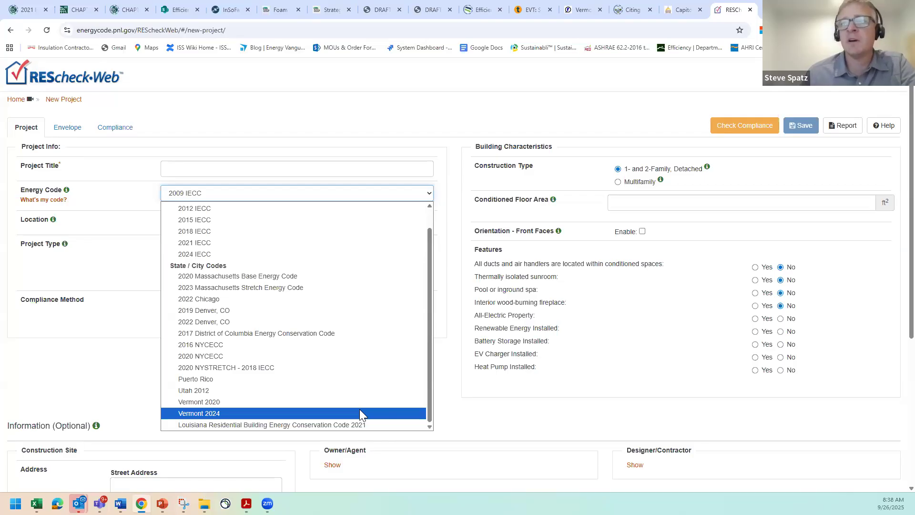
pyautogui.click(360, 413)
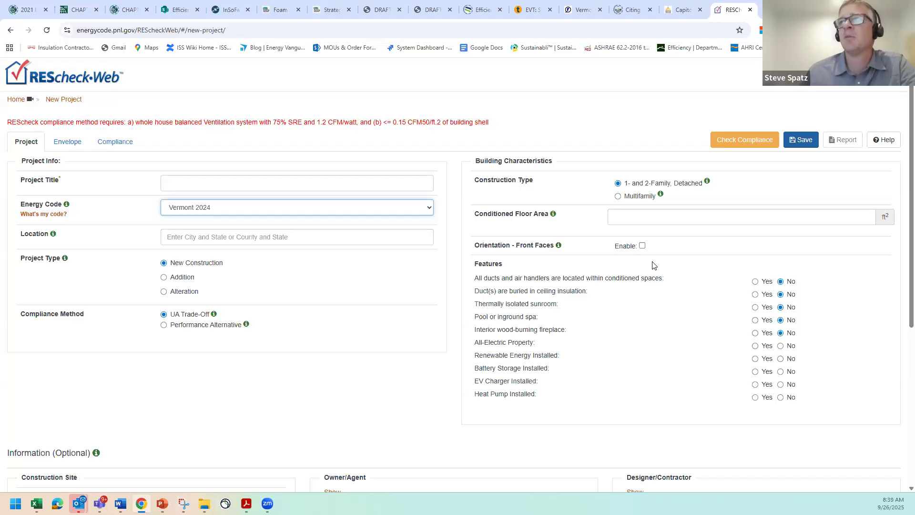
# Read the conditioned floor area help and examine the building features and optional project information fields
pyautogui.click(553, 214)
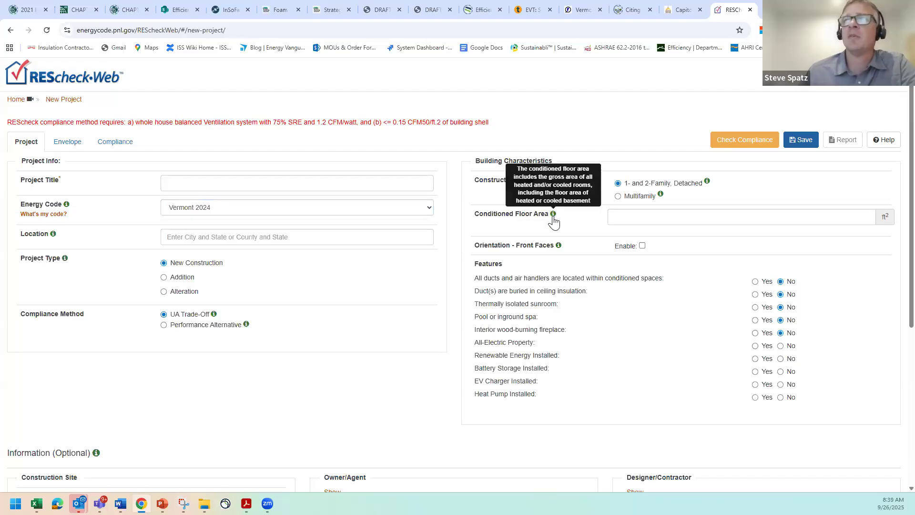
pyautogui.moveTo(558, 245)
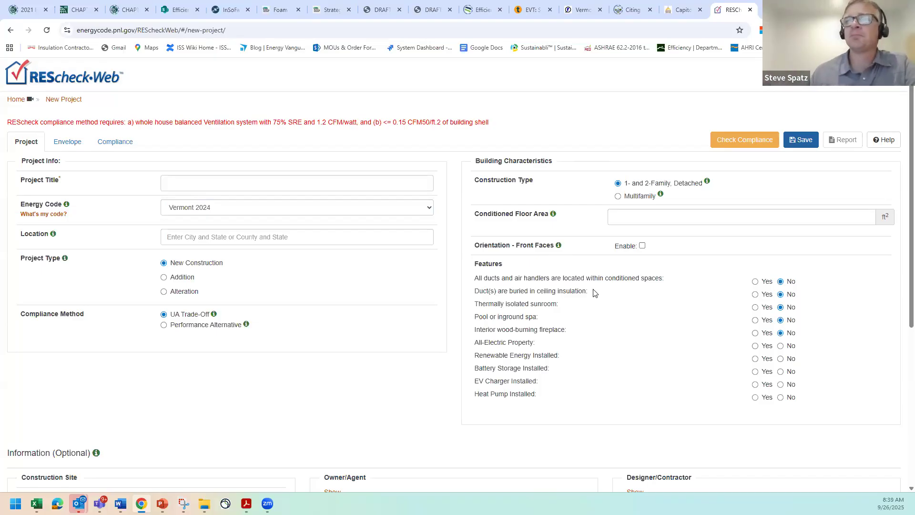
pyautogui.scroll(-5, 594, 293)
pyautogui.scroll(-1, 593, 290)
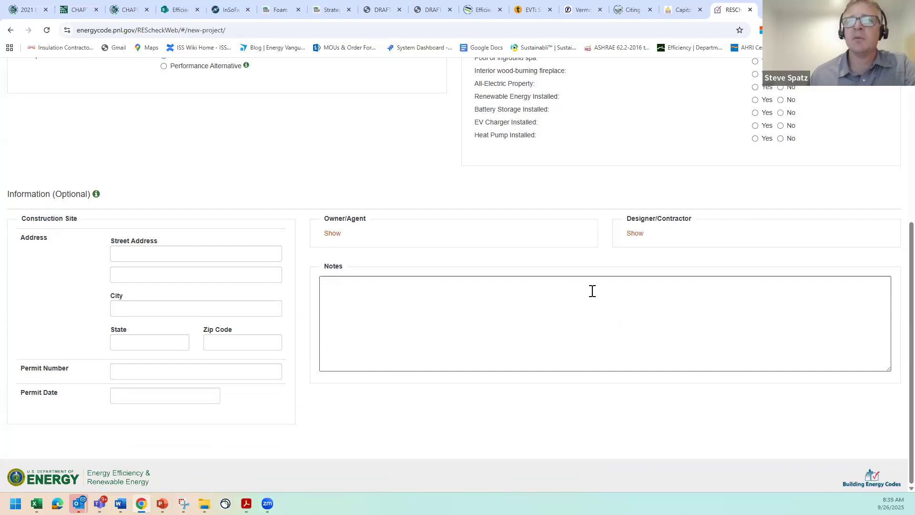
pyautogui.scroll(6, 593, 290)
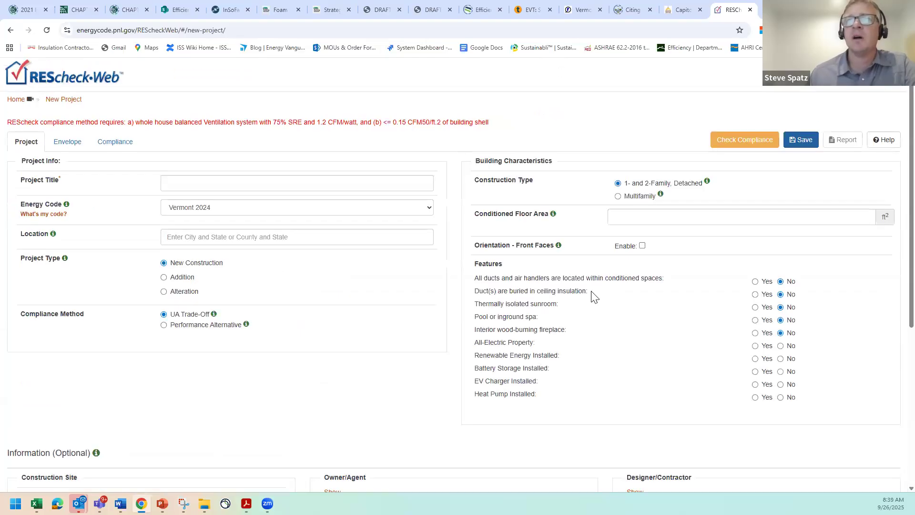
# Expand all envelope sections and examine the ceiling fields for flat, cathedral, raised truss and SIP assemblies without adding a ceiling
pyautogui.click(72, 149)
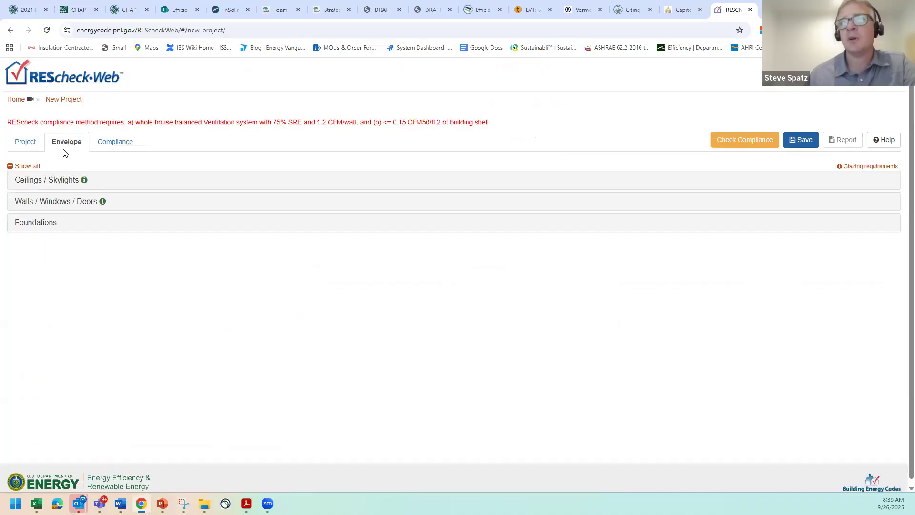
pyautogui.click(11, 169)
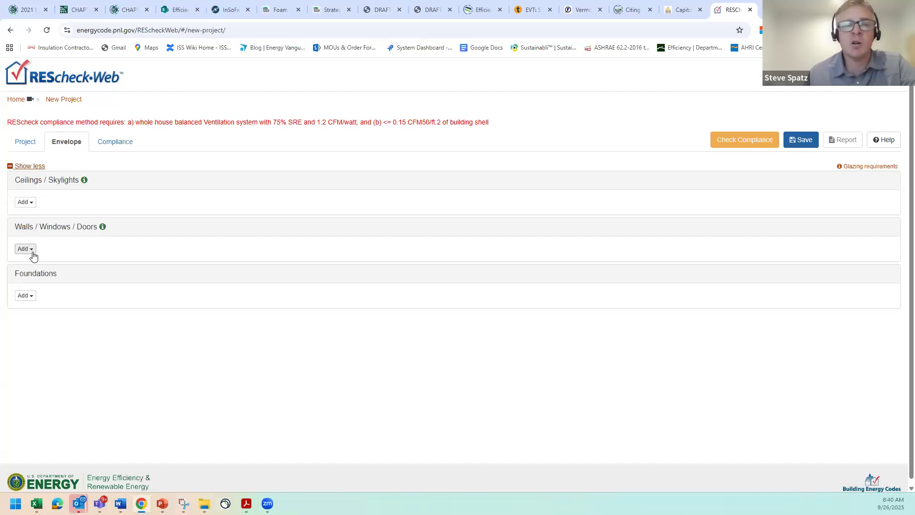
pyautogui.click(31, 203)
pyautogui.click(34, 217)
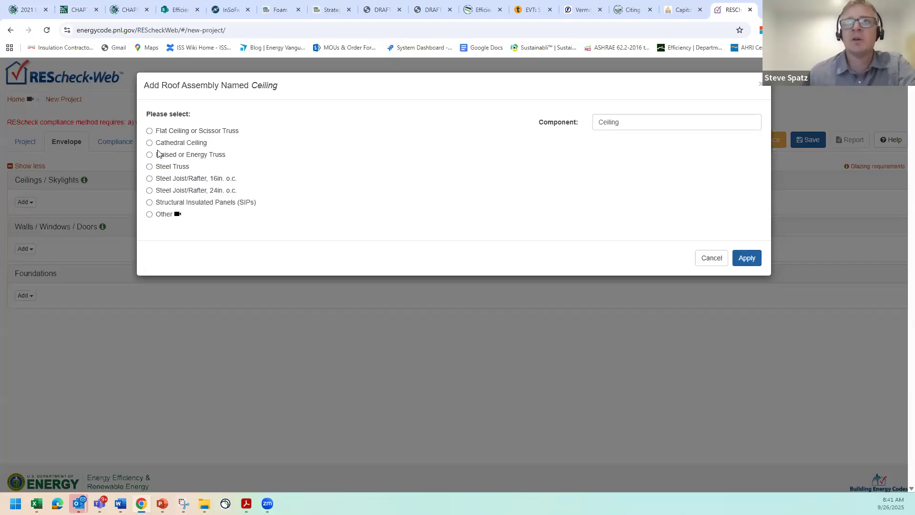
pyautogui.click(149, 132)
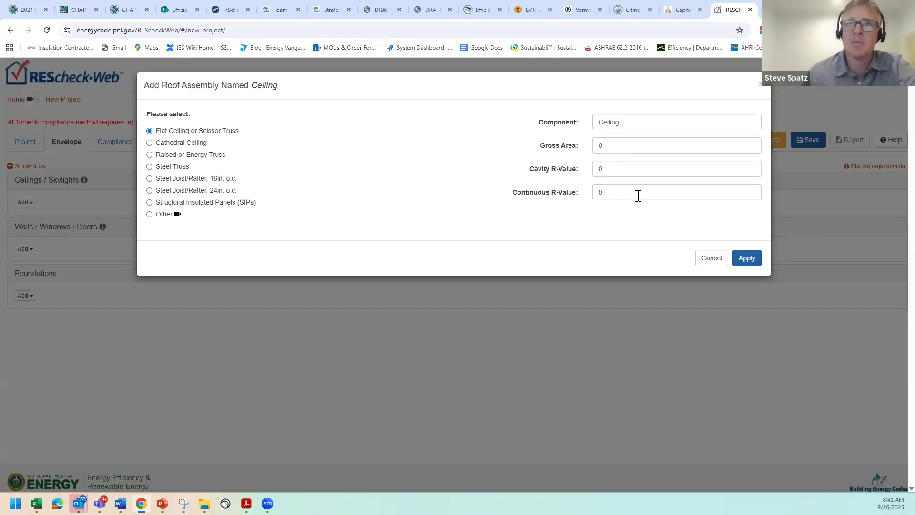
pyautogui.click(150, 143)
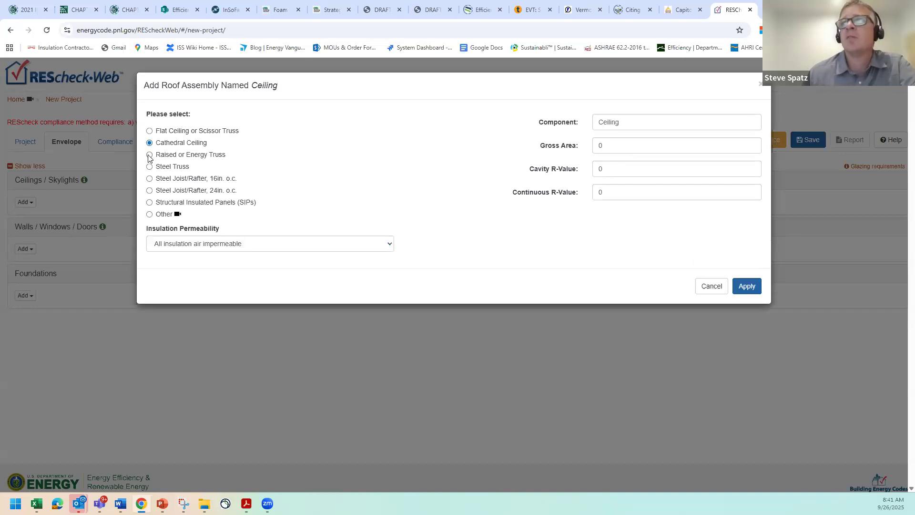
pyautogui.click(149, 155)
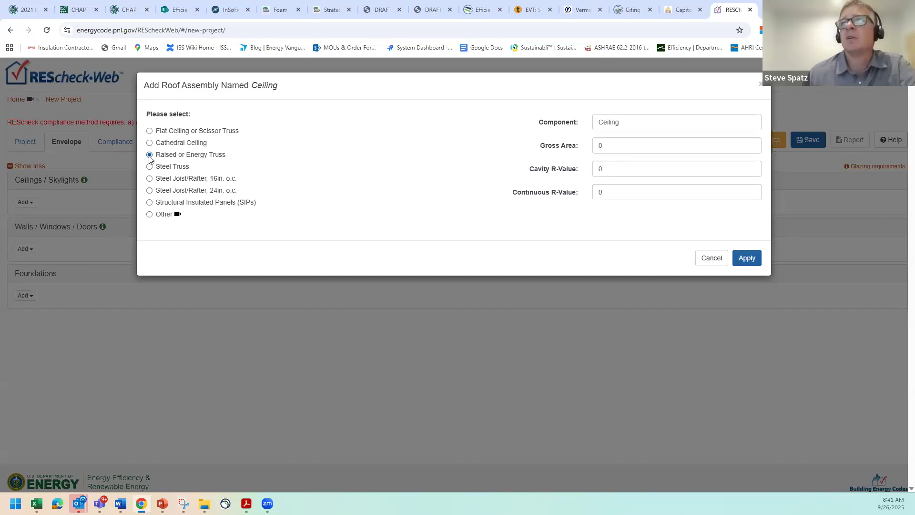
pyautogui.click(149, 203)
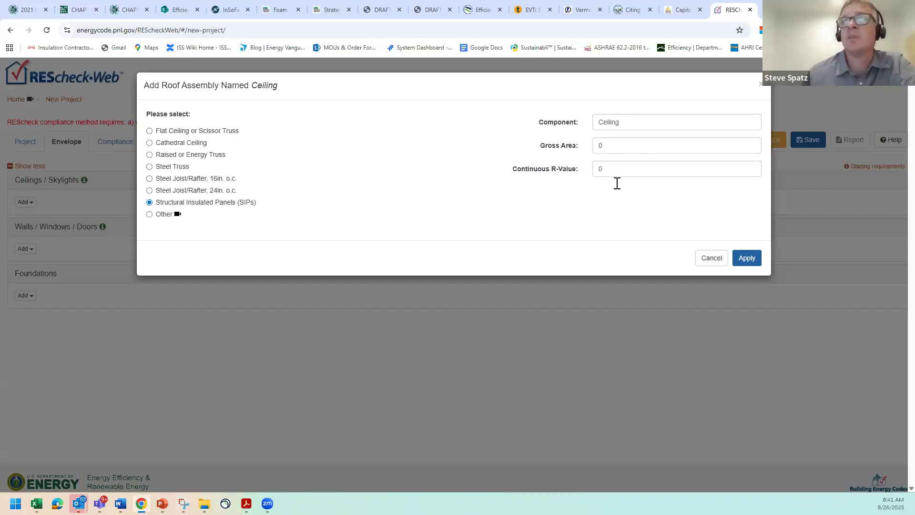
pyautogui.click(761, 86)
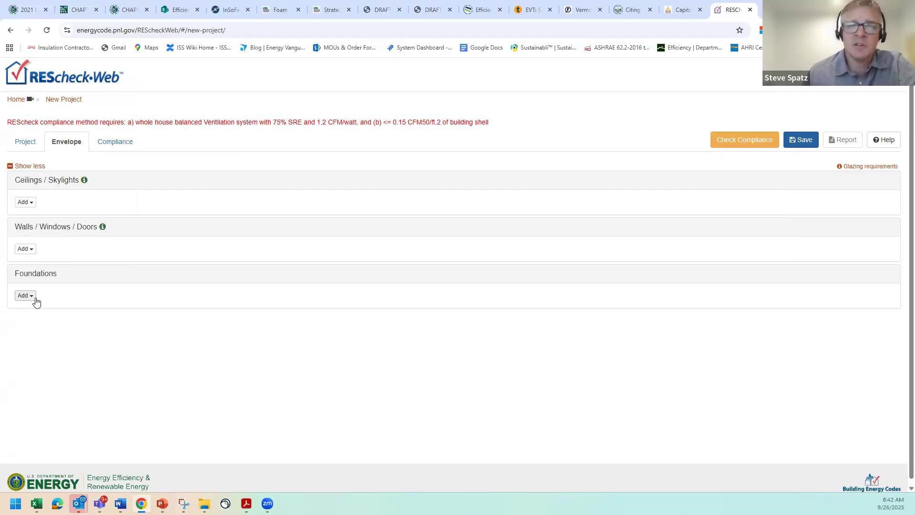
# Examine the input fields for a Wood Frame, 16" o.c. wall assembly without adding the wall
pyautogui.click(29, 250)
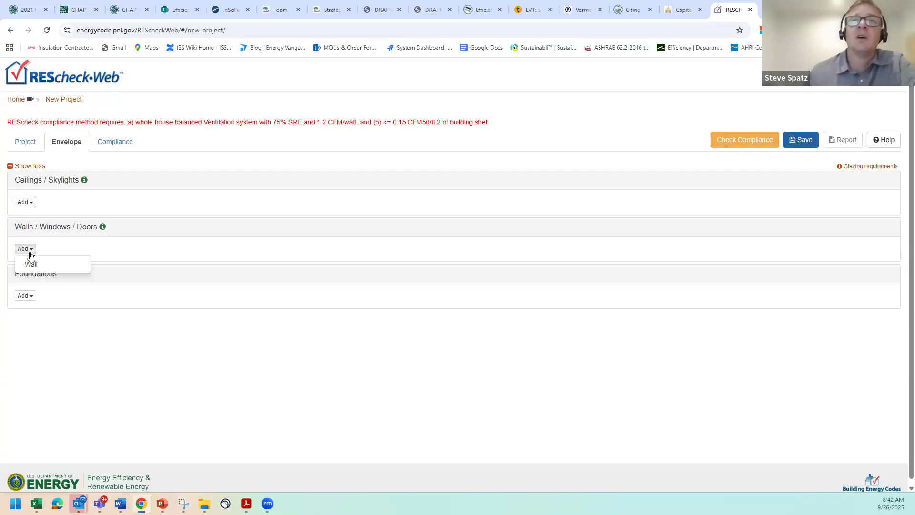
pyautogui.click(35, 265)
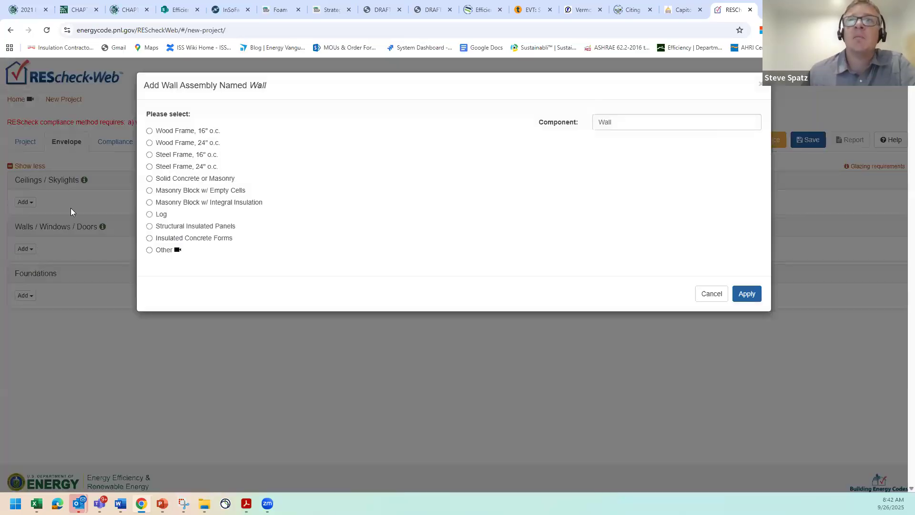
pyautogui.click(150, 131)
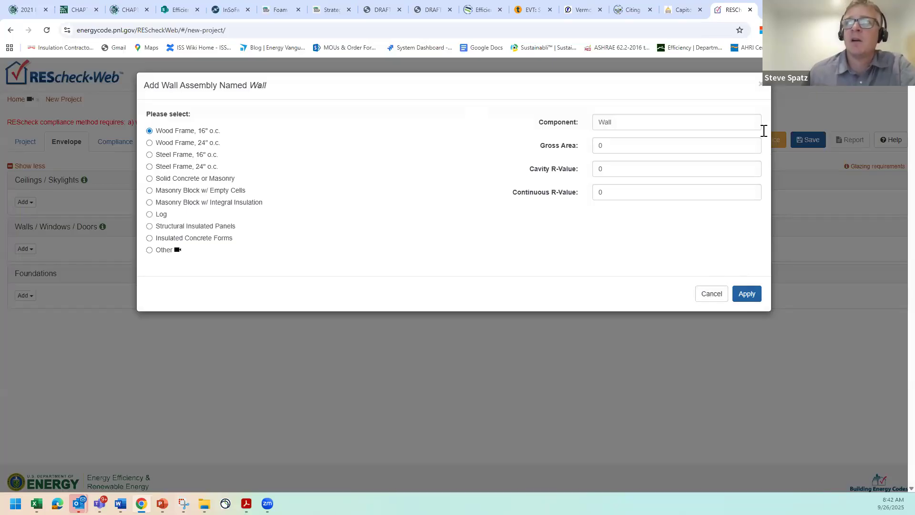
pyautogui.click(760, 84)
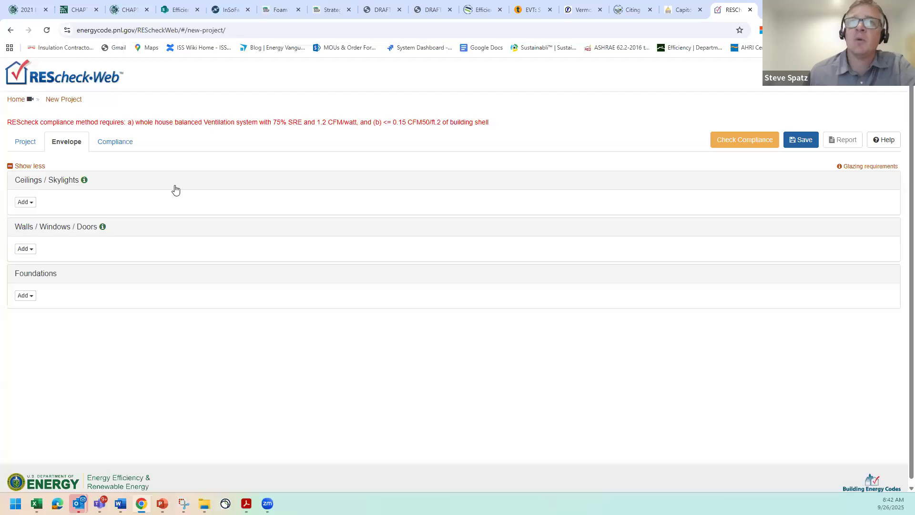
# Check which component types can be added under Walls / Windows / Doors
pyautogui.click(54, 231)
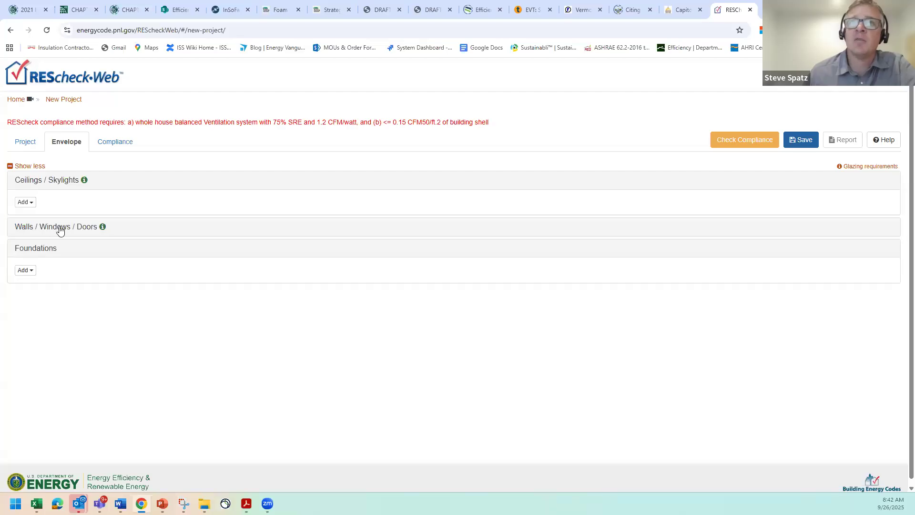
pyautogui.click(60, 230)
pyautogui.click(26, 248)
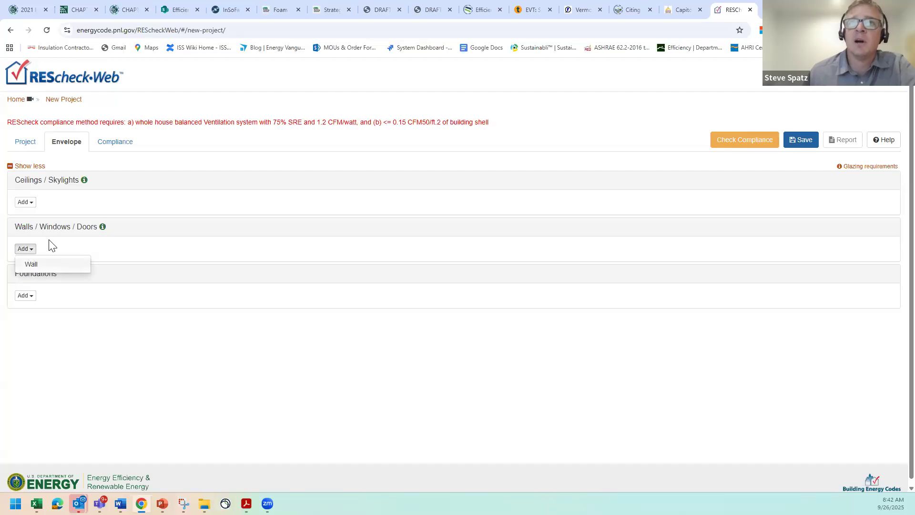
pyautogui.click(162, 252)
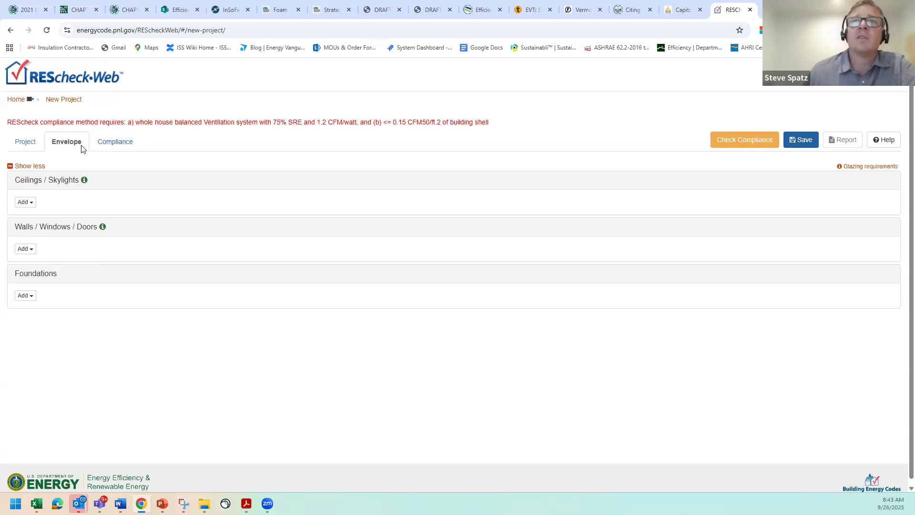
# Review the compliance status and the Plan Review and Systems requirements checklist, briefly switching to the ICC code chapter 3 page
pyautogui.click(114, 145)
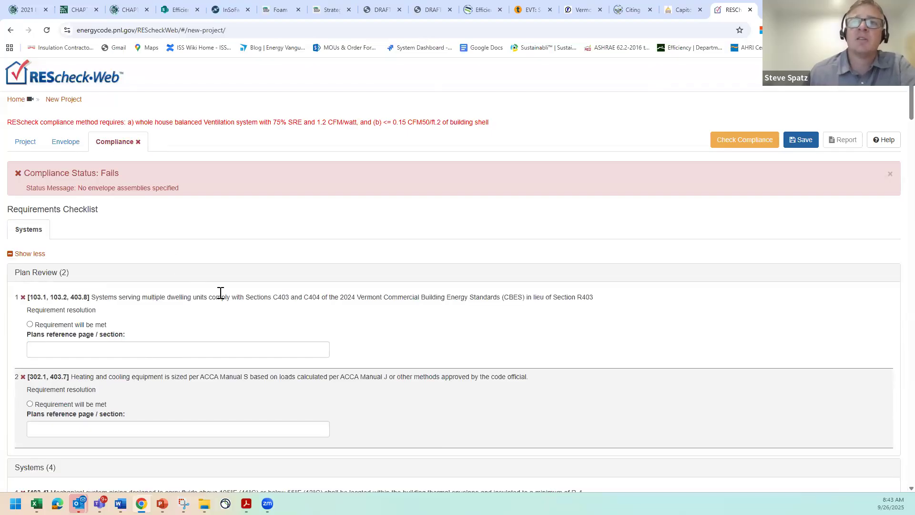
pyautogui.scroll(-3, 238, 300)
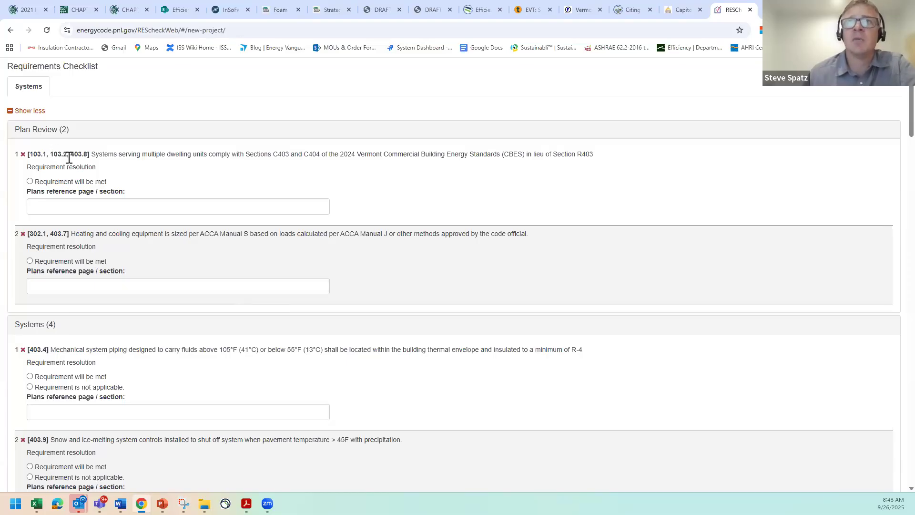
pyautogui.click(127, 11)
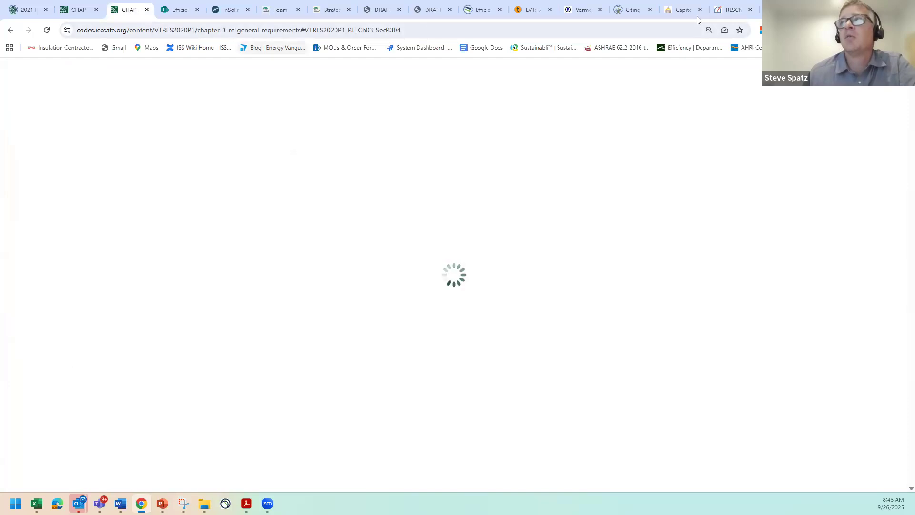
pyautogui.click(734, 12)
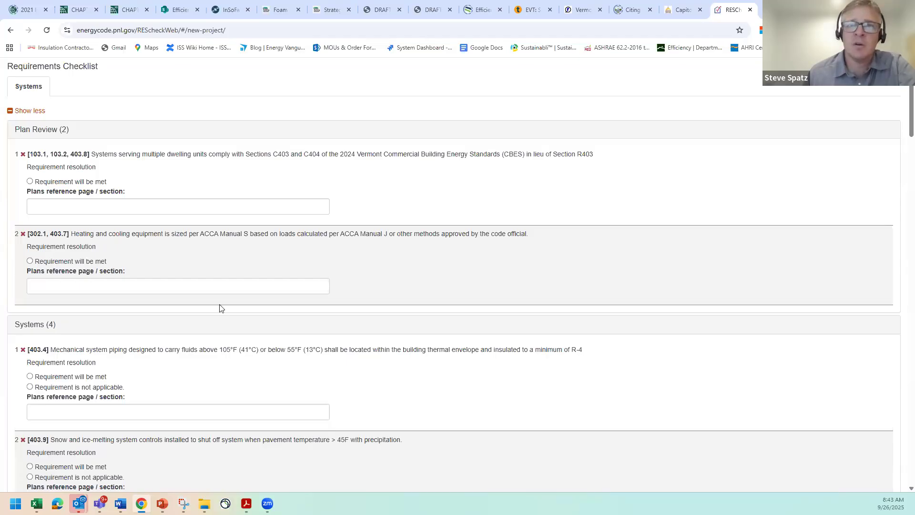
pyautogui.scroll(-4, 219, 308)
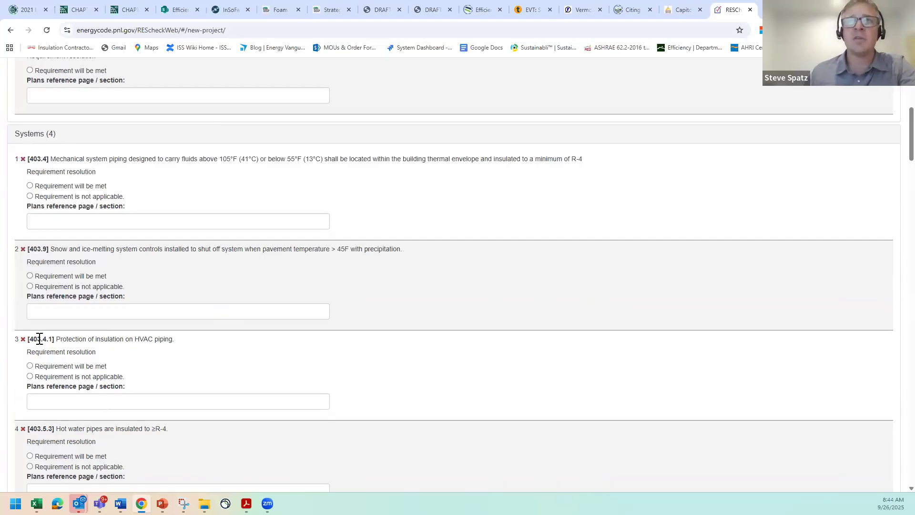
pyautogui.scroll(7, 90, 298)
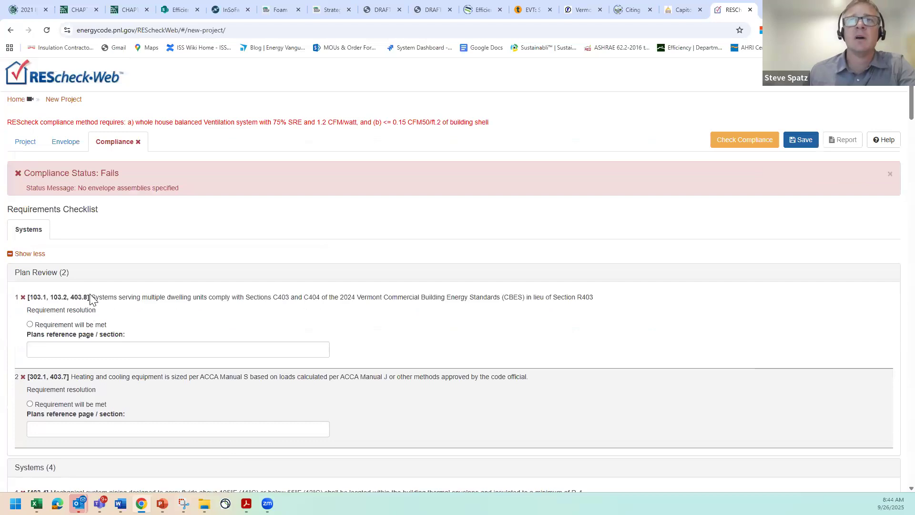